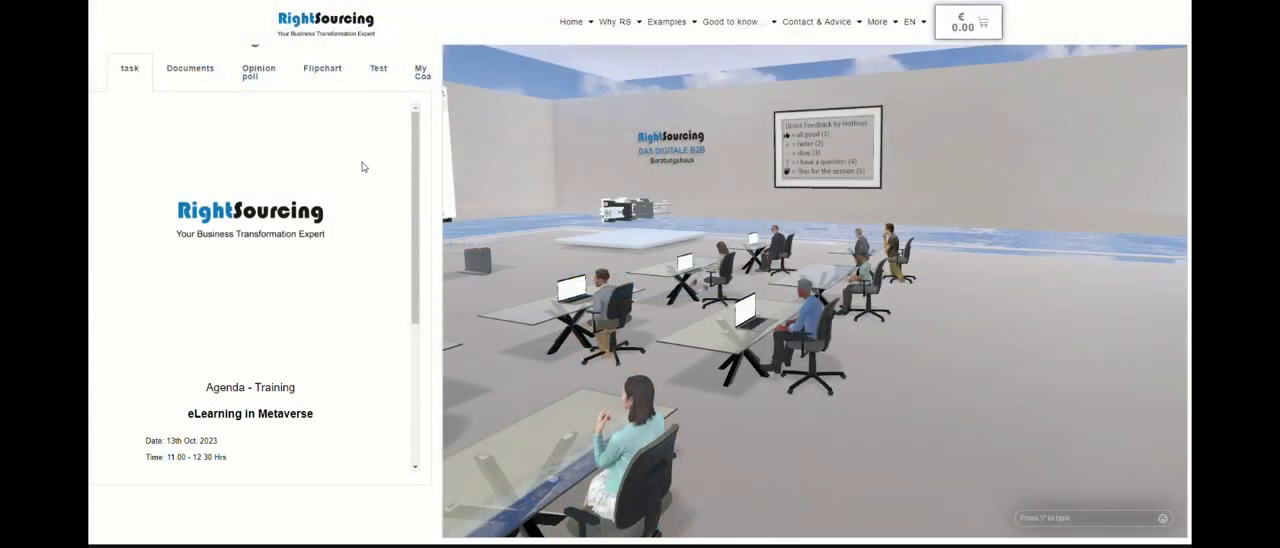
{"action": "left_click_drag", "start_coordinate": [414, 150], "coordinate": [412, 318]}
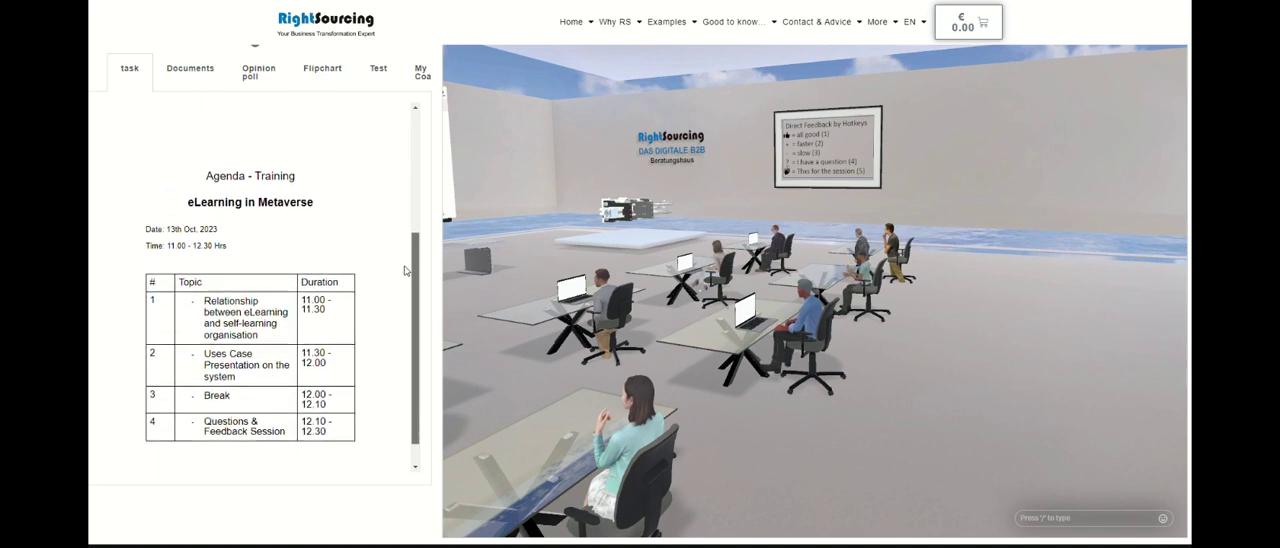